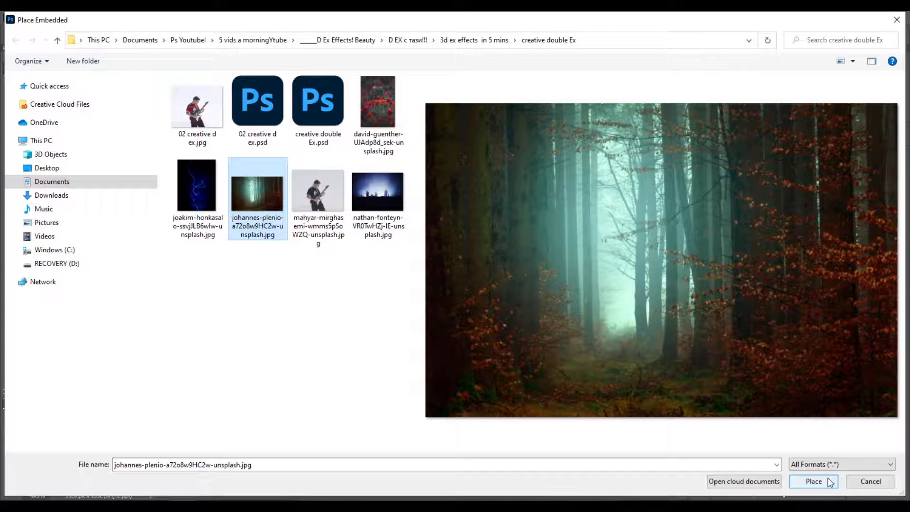
# - Place the forest photo as an embedded layer over the guitarist and shift it 126 px down to meet the canvas's lower edge
pyautogui.click(814, 482)
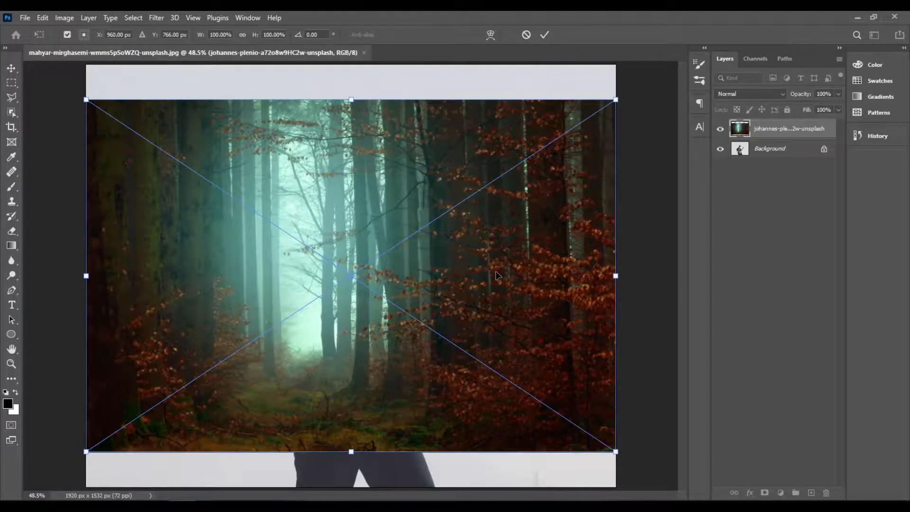
pyautogui.moveTo(501, 259); pyautogui.dragTo(501, 292)
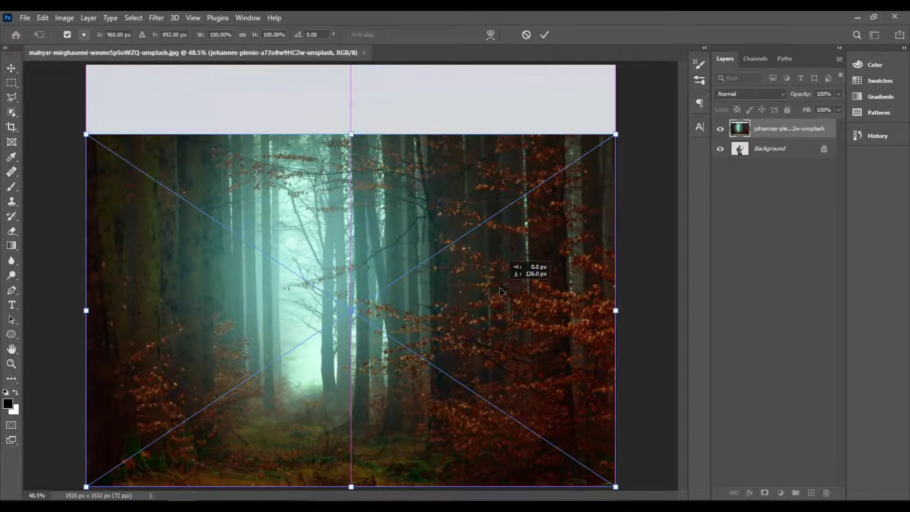
pyautogui.moveTo(500, 288); pyautogui.dragTo(500, 287)
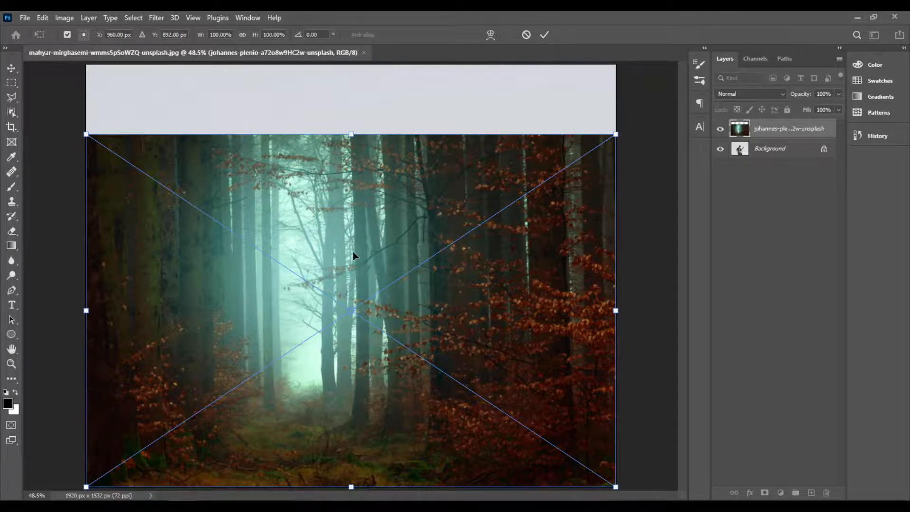
pyautogui.press('Return')
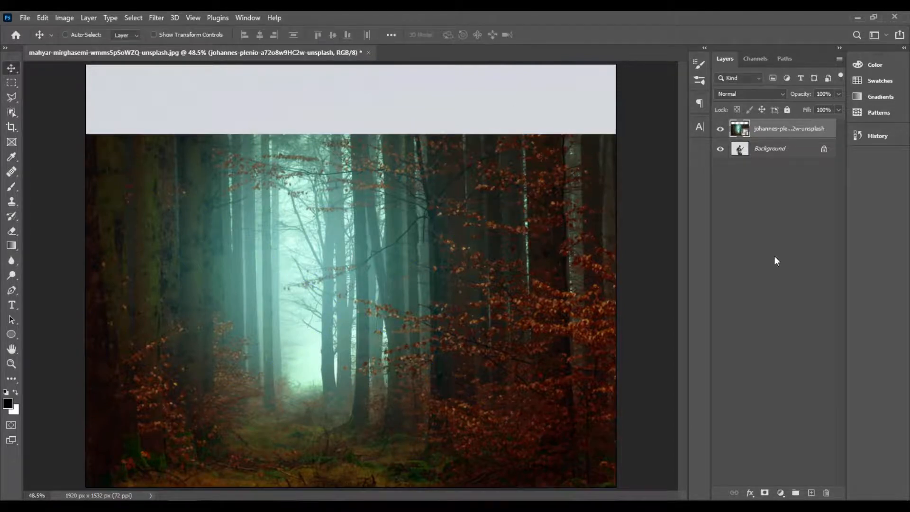
# - Blend the forest layer into the guitarist using Blend If on Gray, splitting the Underlying Layer highlights to 85 / 156
pyautogui.rightClick(831, 125)
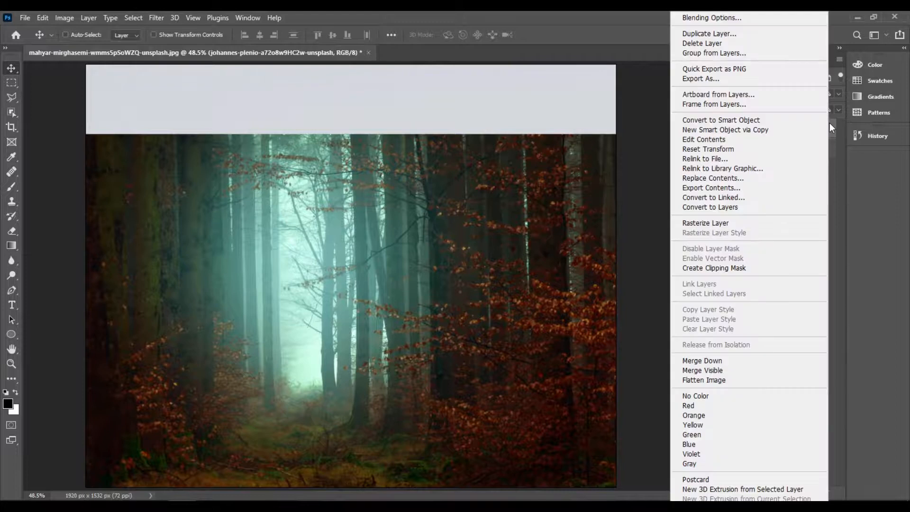
pyautogui.click(762, 18)
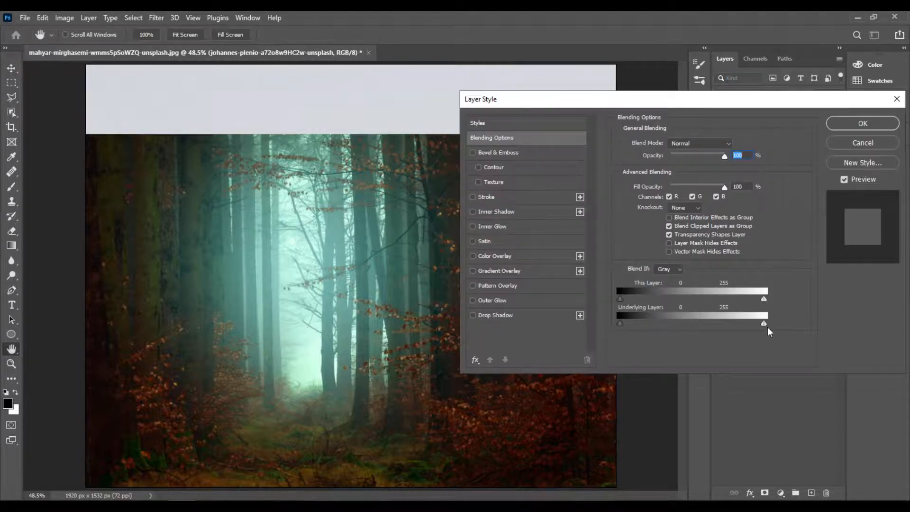
pyautogui.press('alt')
pyautogui.moveTo(764, 325); pyautogui.dragTo(670, 323)
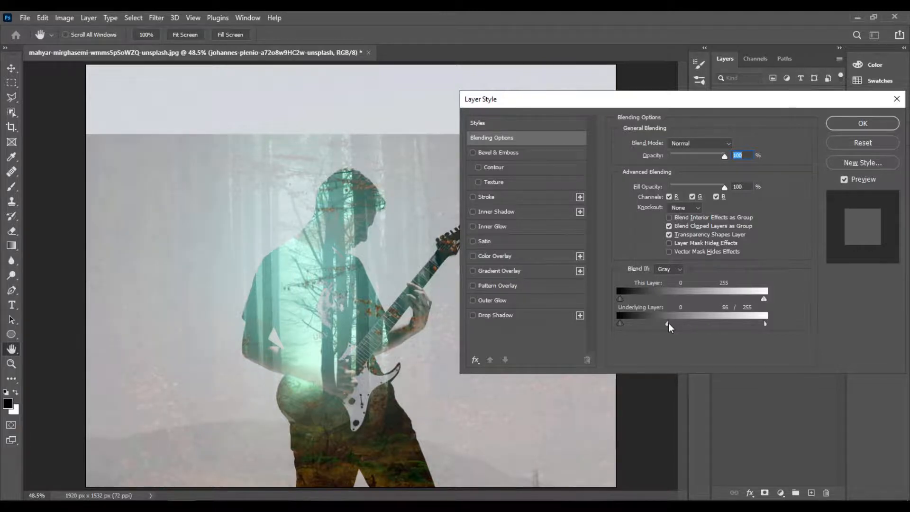
pyautogui.moveTo(669, 323); pyautogui.dragTo(667, 320)
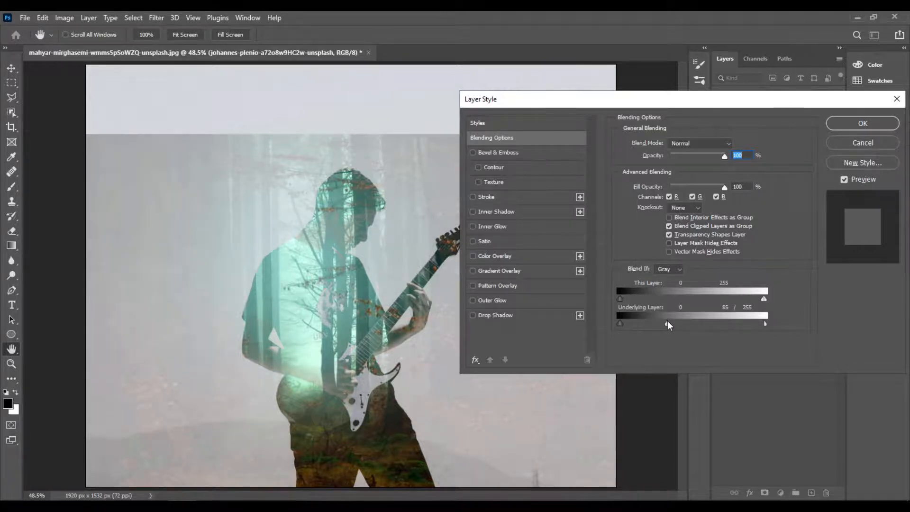
pyautogui.moveTo(765, 323); pyautogui.dragTo(710, 325)
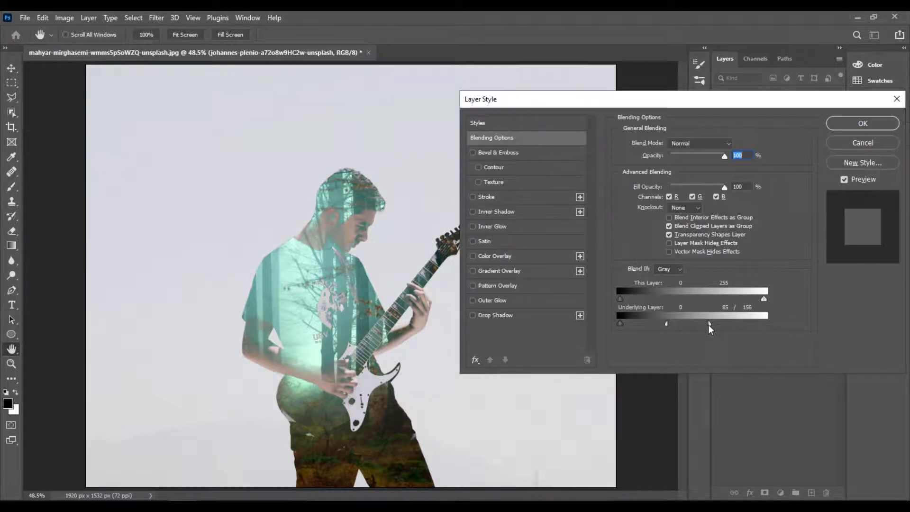
pyautogui.click(852, 123)
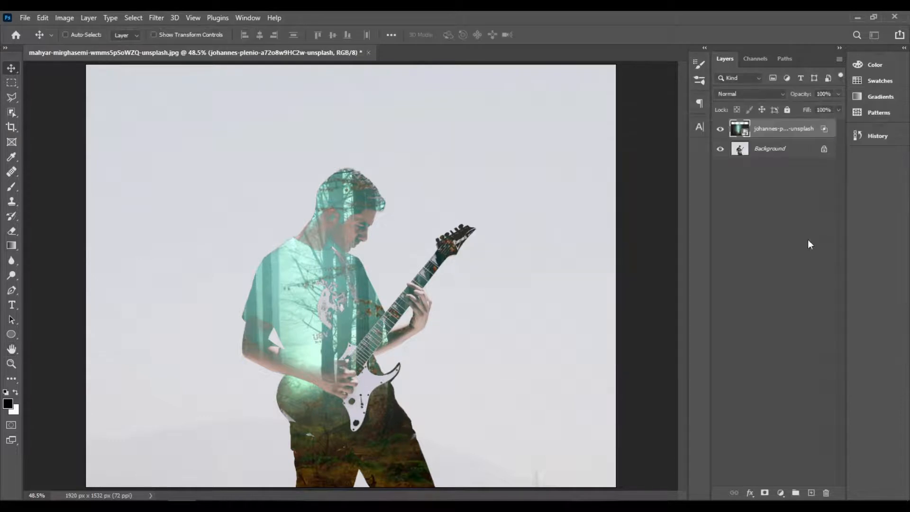
# - Add a Levels adjustment layer above the forest layer with input levels 26, 0.94 and 228
pyautogui.click(781, 494)
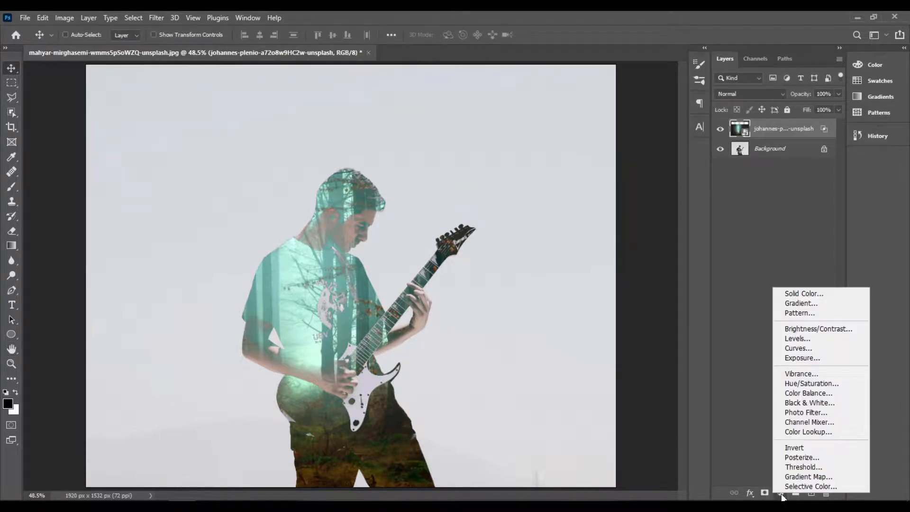
pyautogui.click(823, 338)
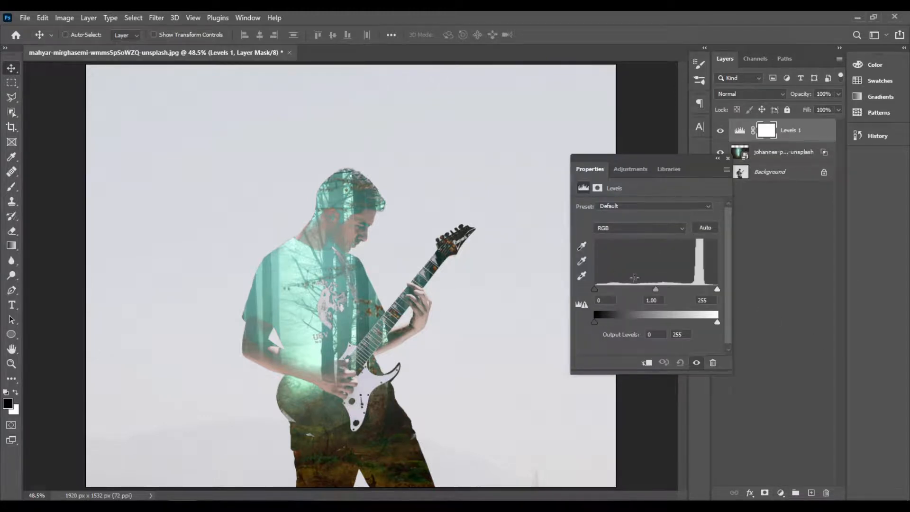
pyautogui.moveTo(596, 288); pyautogui.dragTo(610, 289)
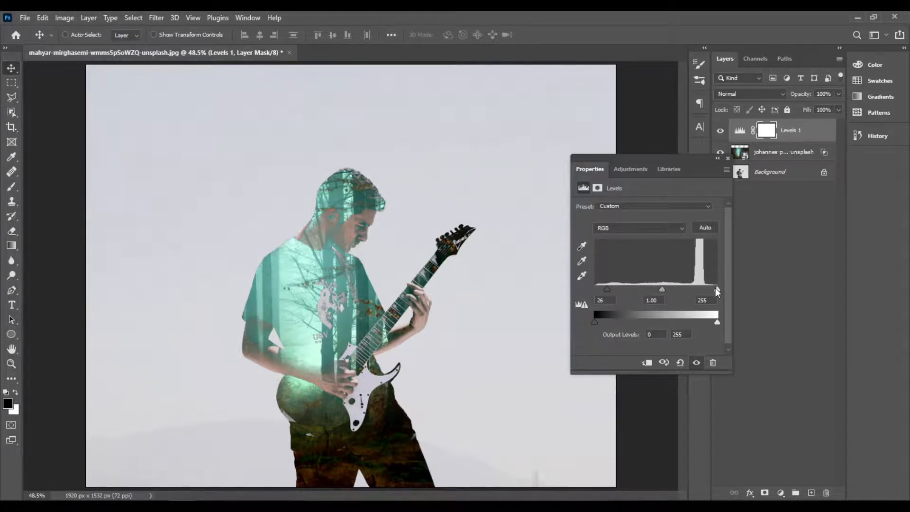
pyautogui.moveTo(716, 289); pyautogui.dragTo(704, 288)
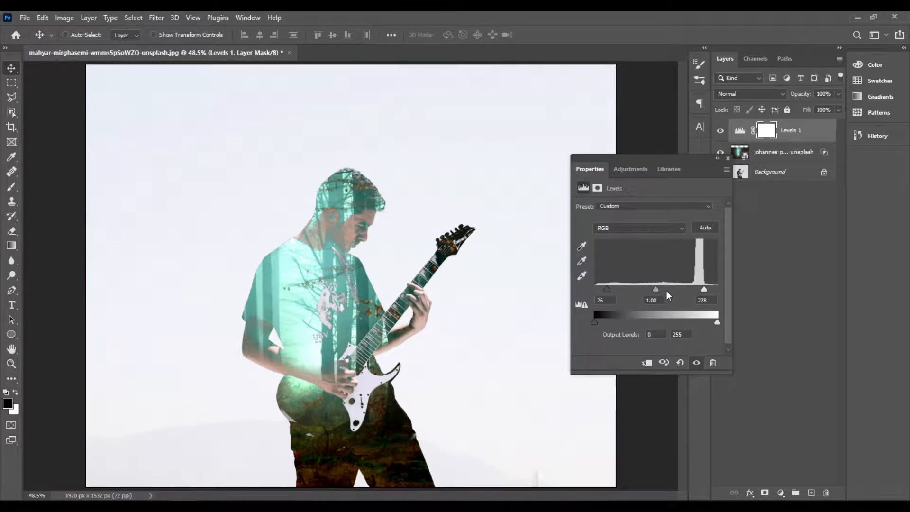
pyautogui.moveTo(658, 291); pyautogui.dragTo(663, 290)
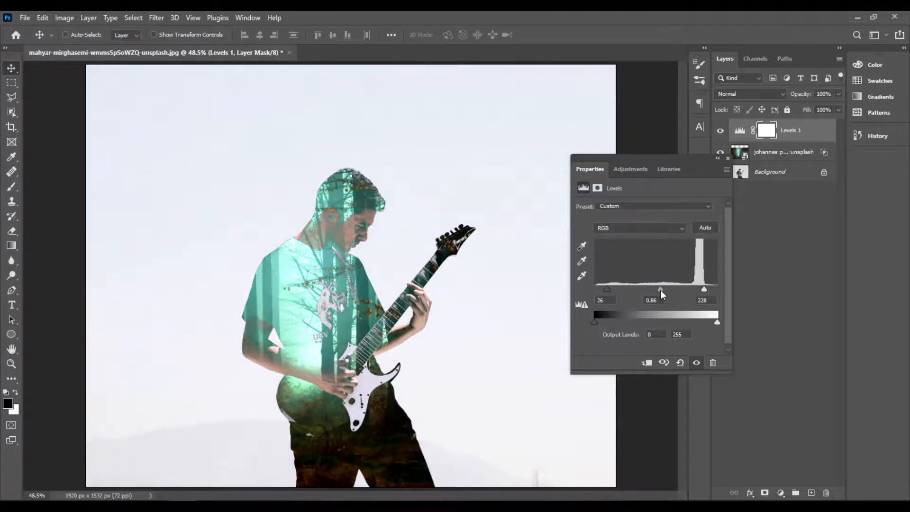
pyautogui.moveTo(660, 290); pyautogui.dragTo(656, 290)
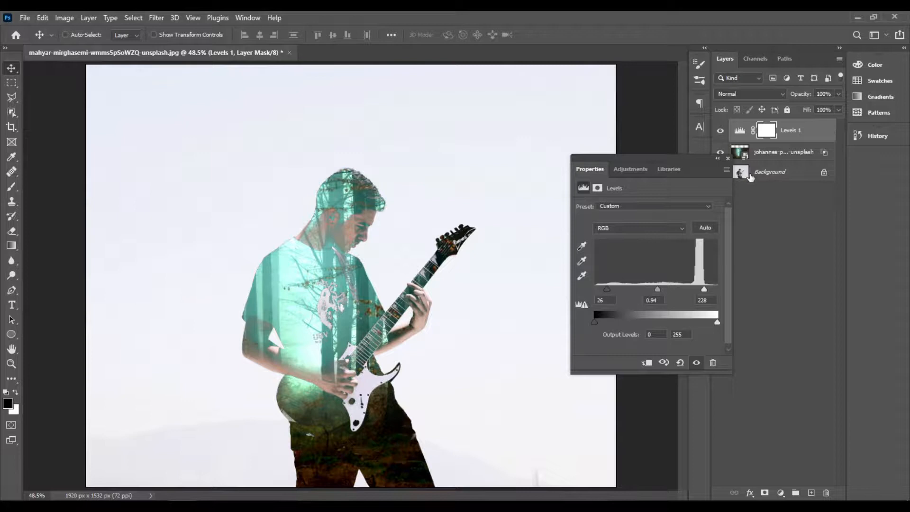
pyautogui.click(728, 158)
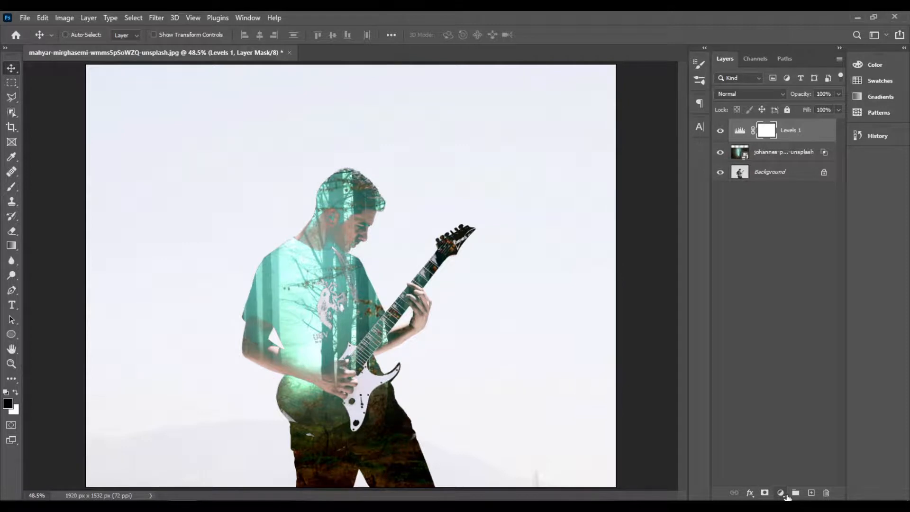
# - Add a Hue/Saturation adjustment layer above the Levels layer and moderately raise the Master saturation
pyautogui.click(785, 495)
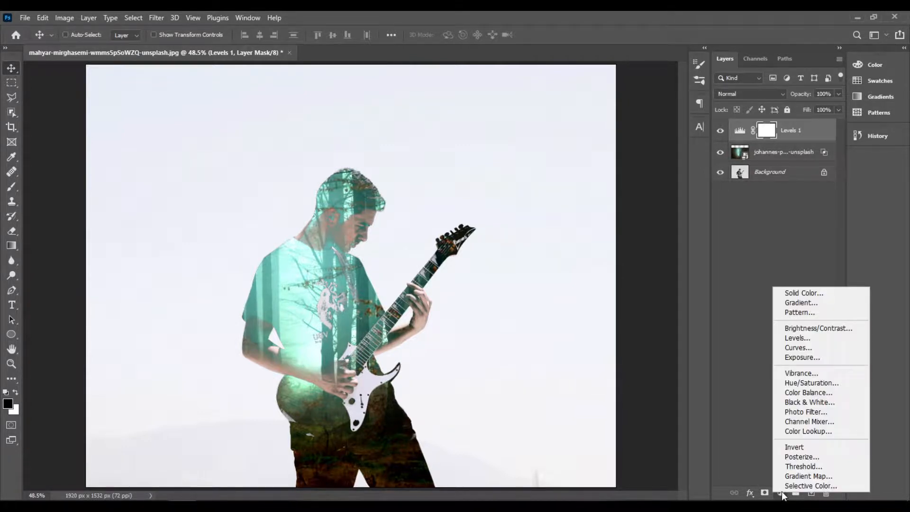
pyautogui.click(844, 383)
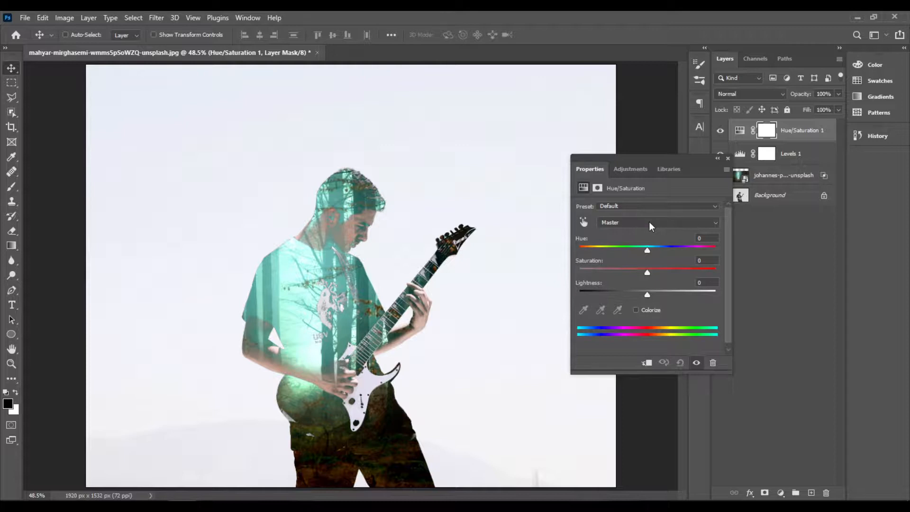
pyautogui.moveTo(648, 272); pyautogui.dragTo(664, 273)
pyautogui.moveTo(667, 273); pyautogui.dragTo(665, 273)
# - Set the Cyans saturation to +29 in the Hue/Saturation adjustment
pyautogui.click(664, 227)
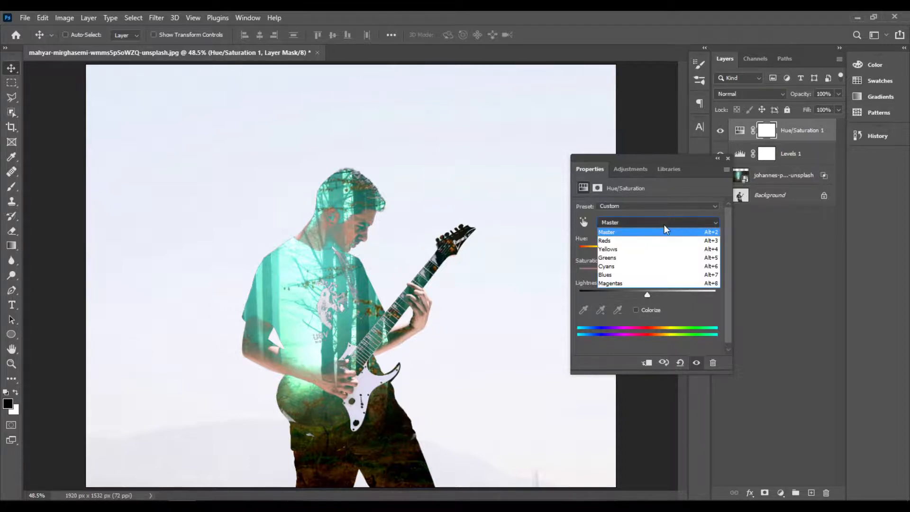
pyautogui.click(658, 267)
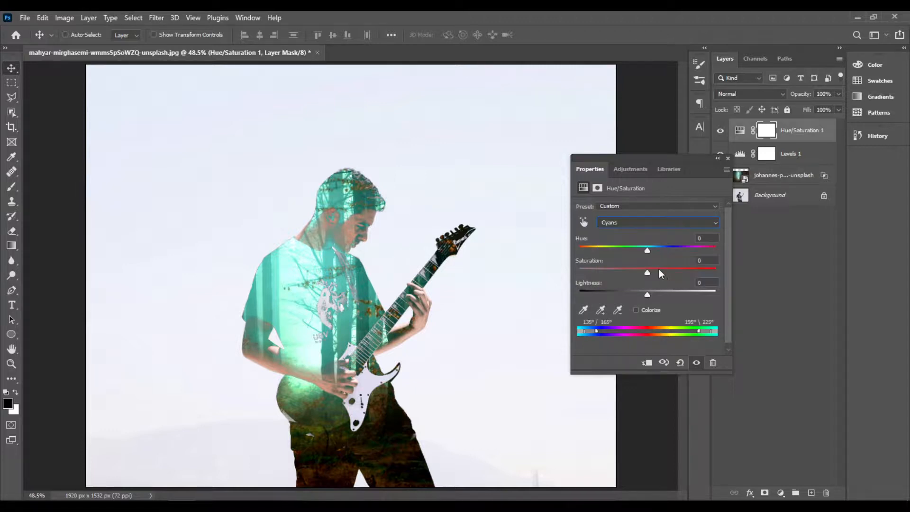
pyautogui.click(639, 227)
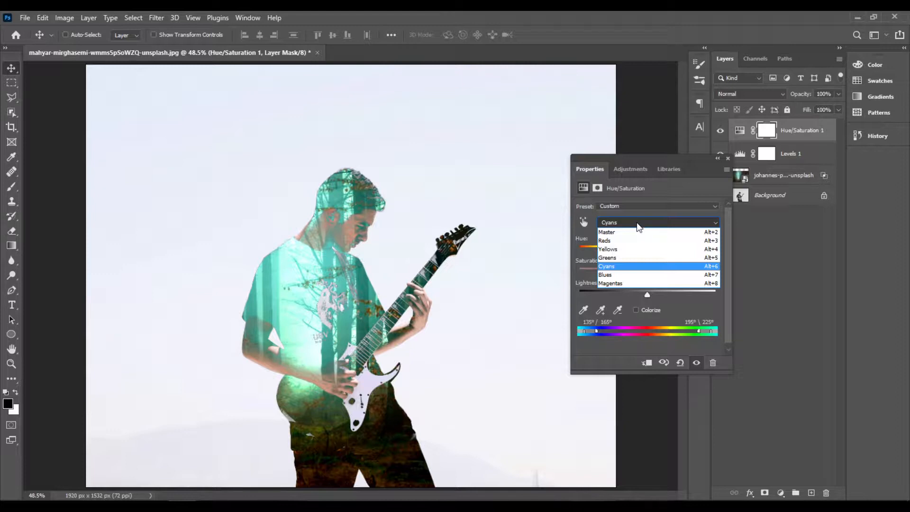
pyautogui.click(635, 269)
pyautogui.moveTo(652, 273)
pyautogui.mouseDown()
pyautogui.moveTo(683, 274)
pyautogui.moveTo(667, 275)
pyautogui.mouseUp()
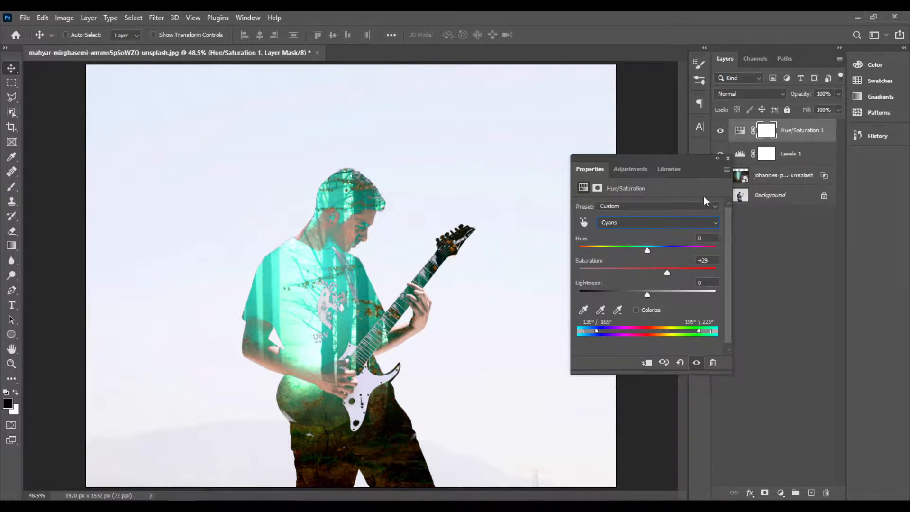
pyautogui.click(729, 160)
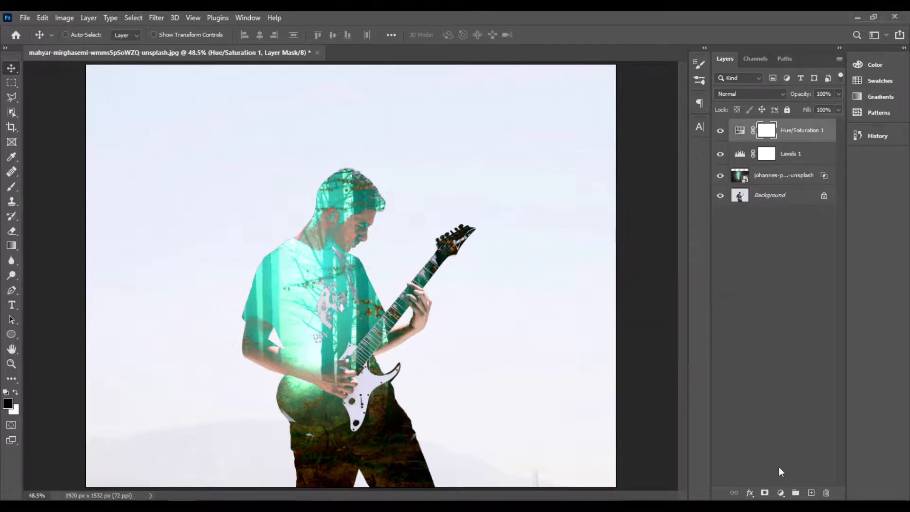
# - Add a second Levels adjustment layer on top of the stack and apply the Increase Contrast 2 preset
pyautogui.click(781, 493)
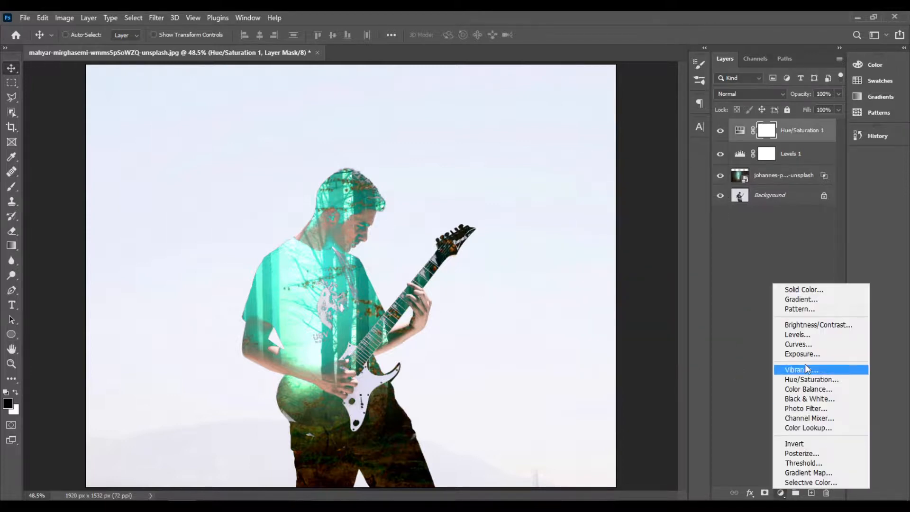
pyautogui.click(811, 333)
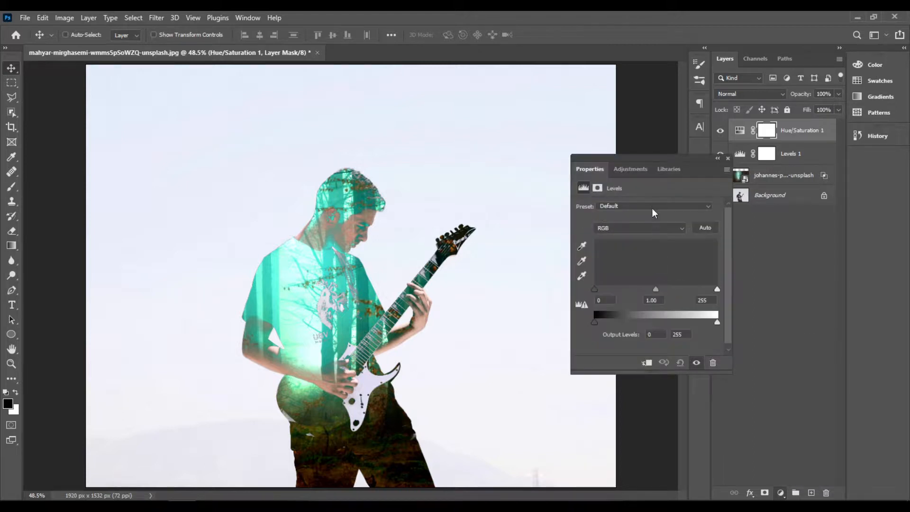
pyautogui.click(651, 206)
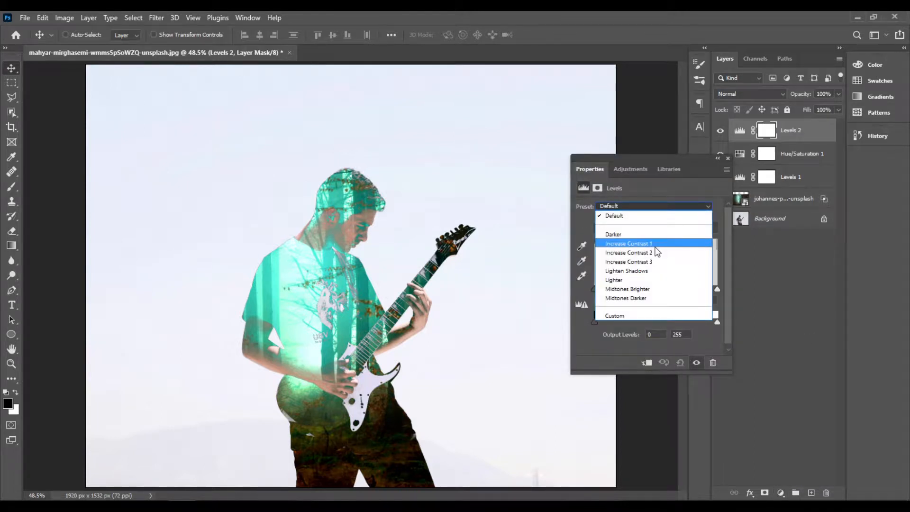
pyautogui.click(656, 245)
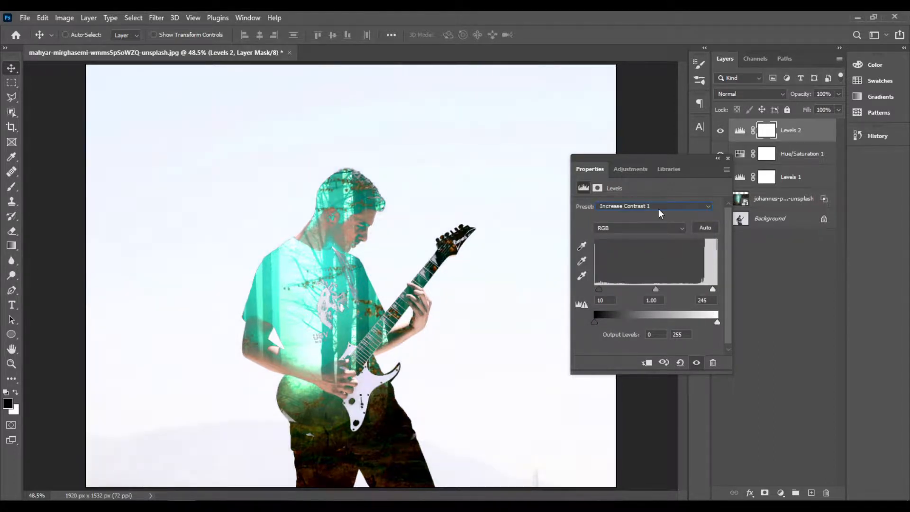
pyautogui.click(658, 209)
pyautogui.click(667, 252)
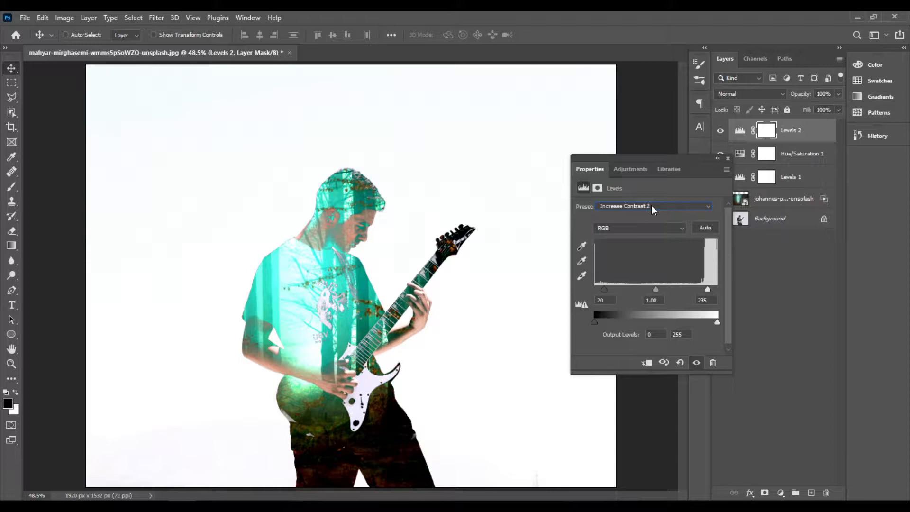
pyautogui.click(728, 159)
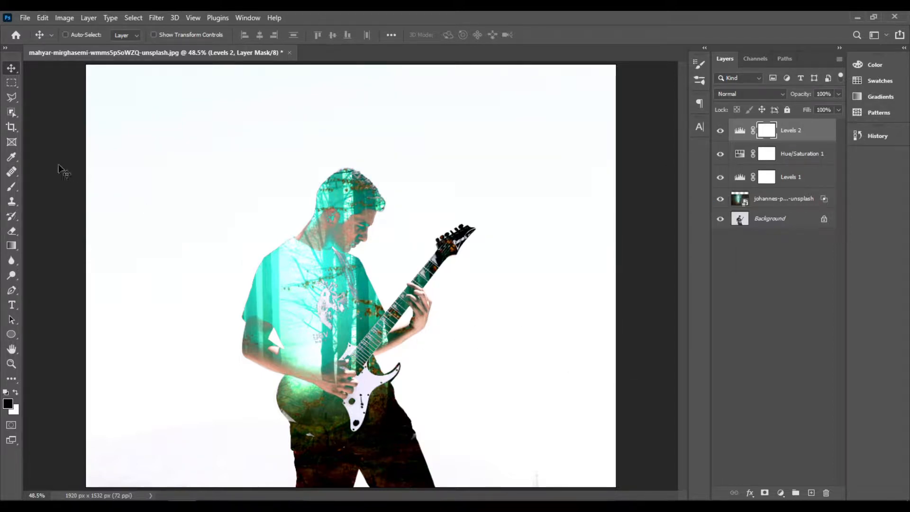
# - Crop the image around the guitarist to about 1644 × 1251 px, trimming the upper edge and both sides
pyautogui.click(11, 127)
pyautogui.moveTo(616, 65); pyautogui.dragTo(596, 97)
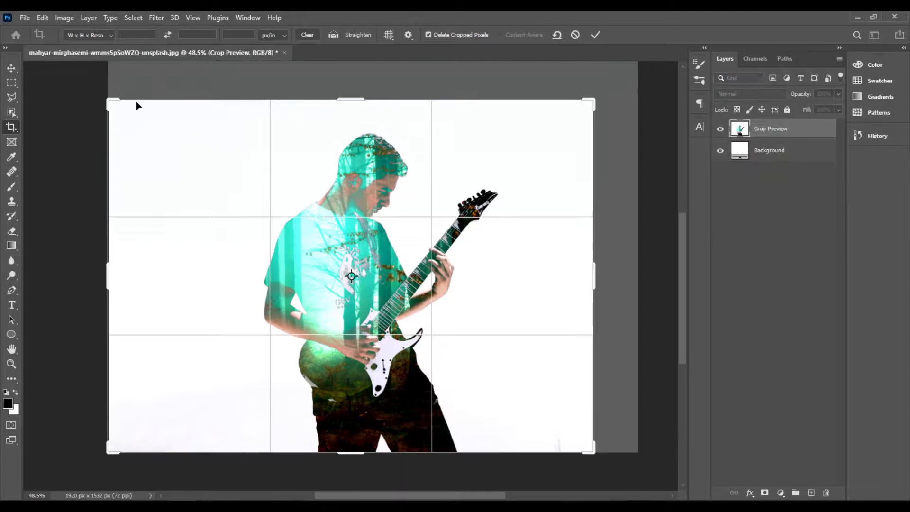
pyautogui.moveTo(107, 100); pyautogui.dragTo(124, 102)
pyautogui.click(596, 35)
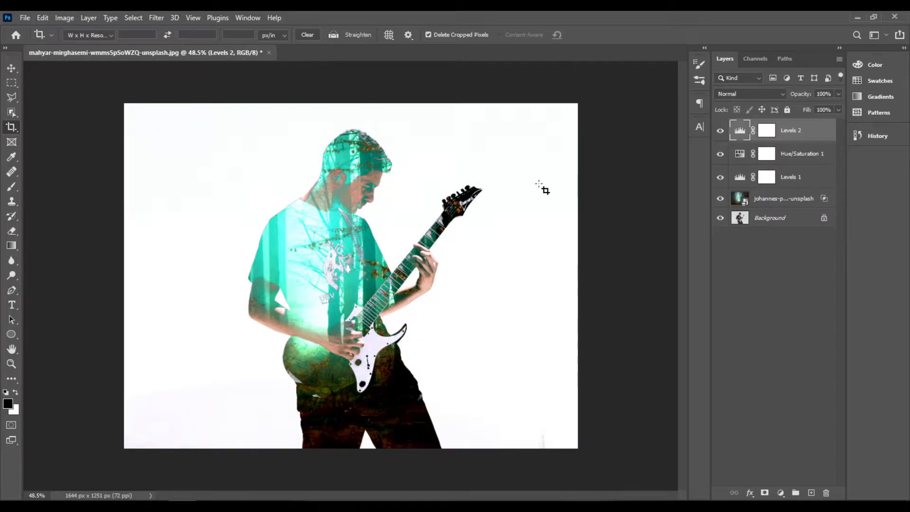
pyautogui.hotkey('ctrl', '0')
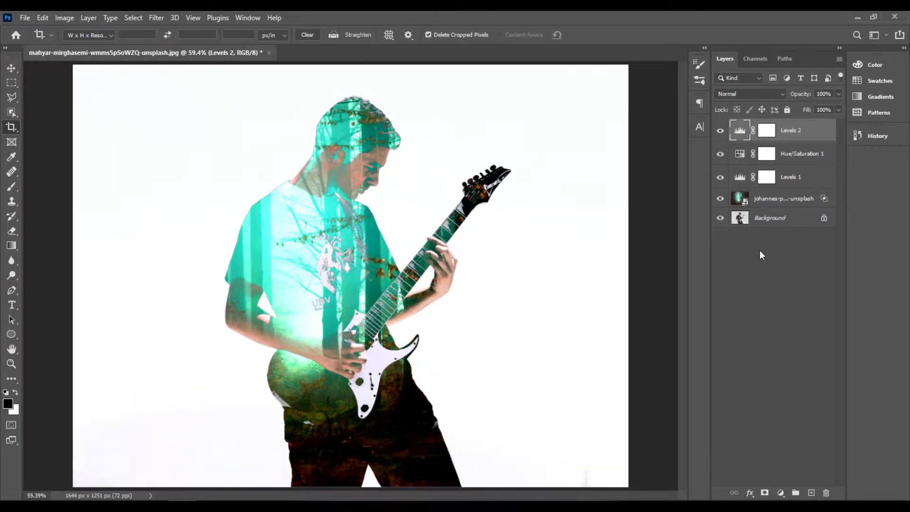
# - Convert the locked Background into a regular layer, keeping the default name, Normal mode and 100% opacity
pyautogui.doubleClick(785, 219)
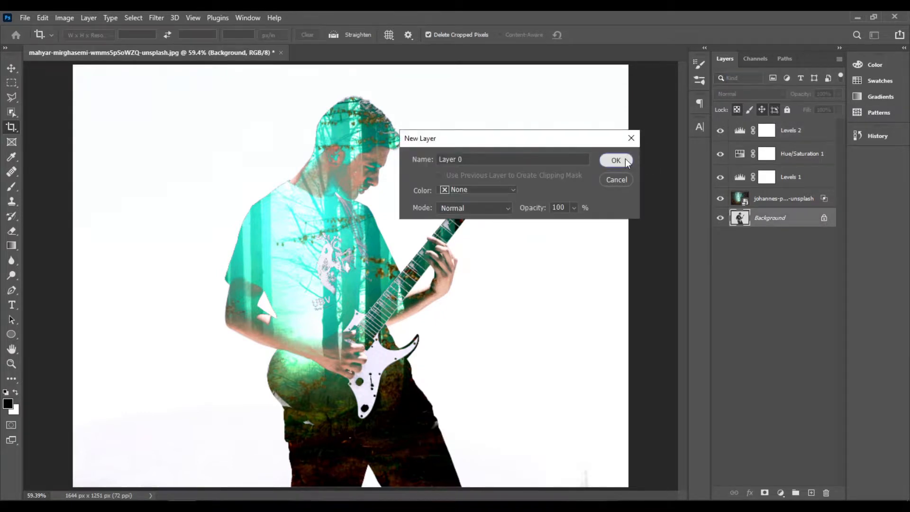
pyautogui.click(616, 160)
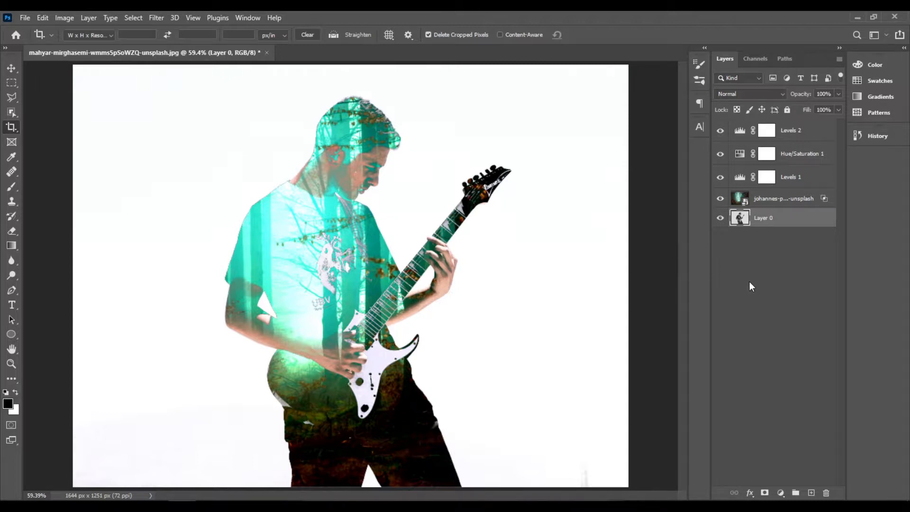
# - Add a new layer below Layer 0 and draw a purple radial gradient diagonally from its upper-left area to the lower-right area
pyautogui.keyDown('ctrl'); pyautogui.click(812, 493); pyautogui.keyUp('ctrl')
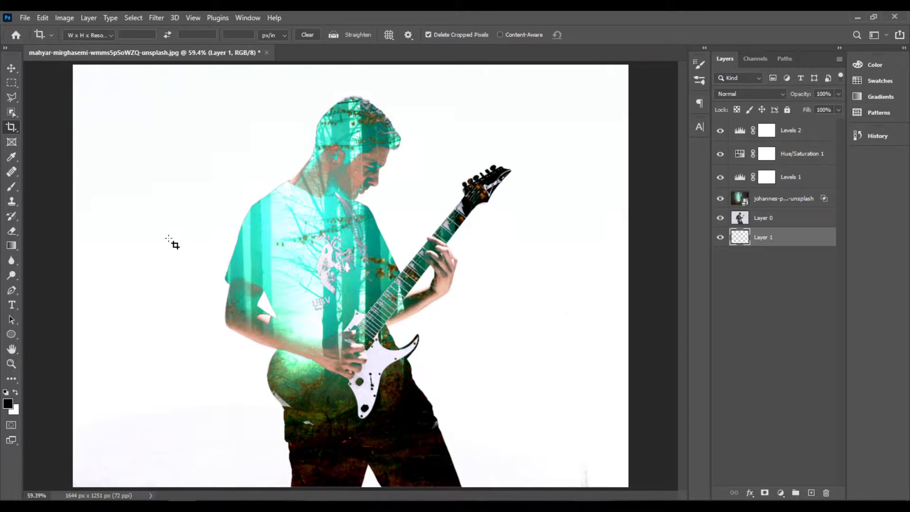
pyautogui.press('g')
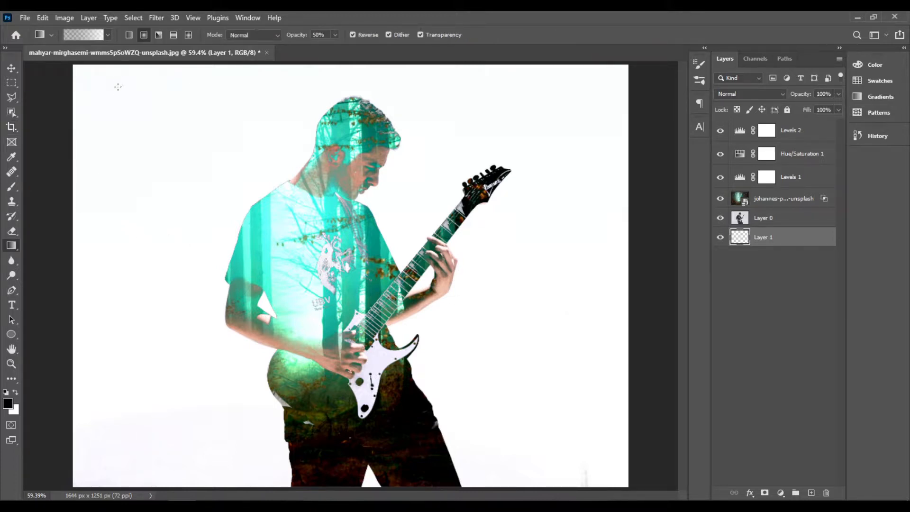
pyautogui.click(107, 34)
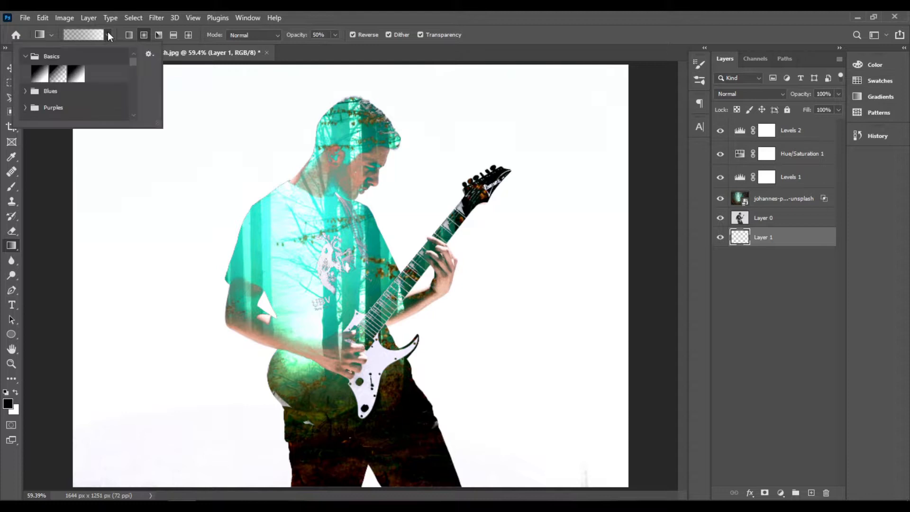
pyautogui.click(25, 108)
pyautogui.scroll(-1, 114, 100)
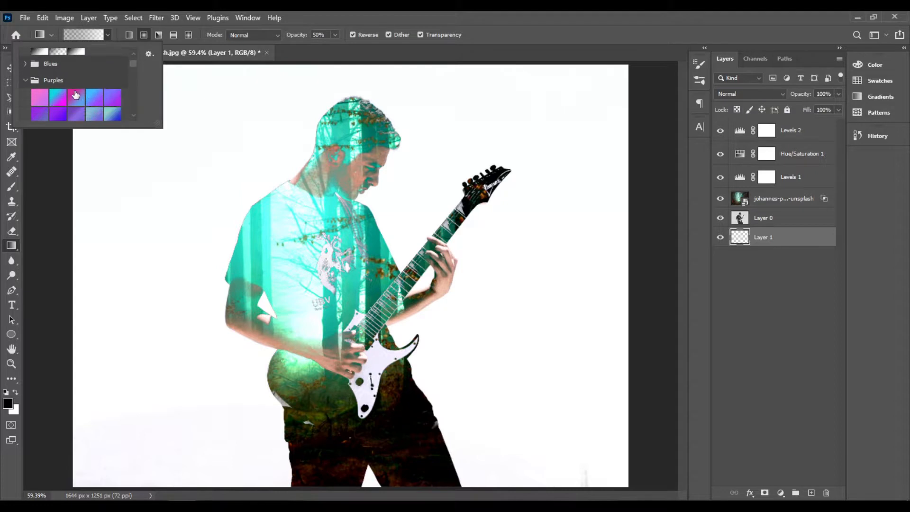
pyautogui.scroll(-1, 74, 98)
pyautogui.click(60, 107)
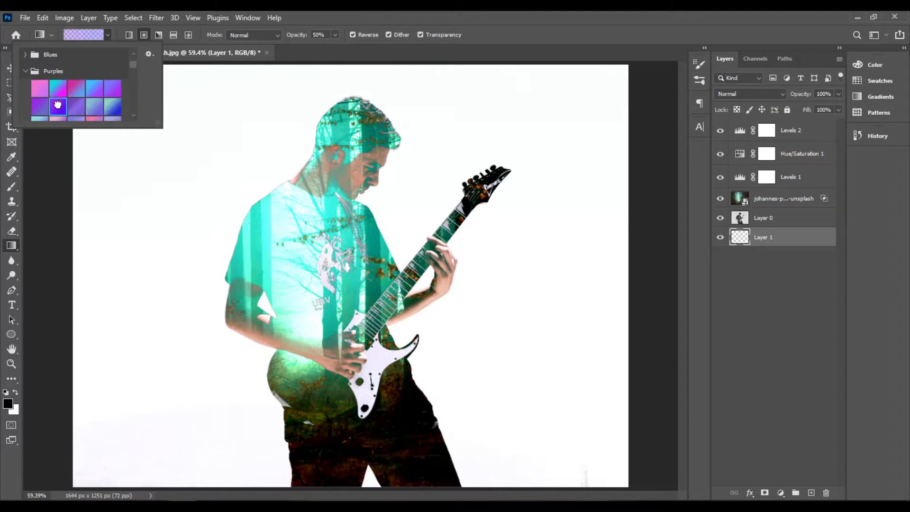
pyautogui.doubleClick(56, 106)
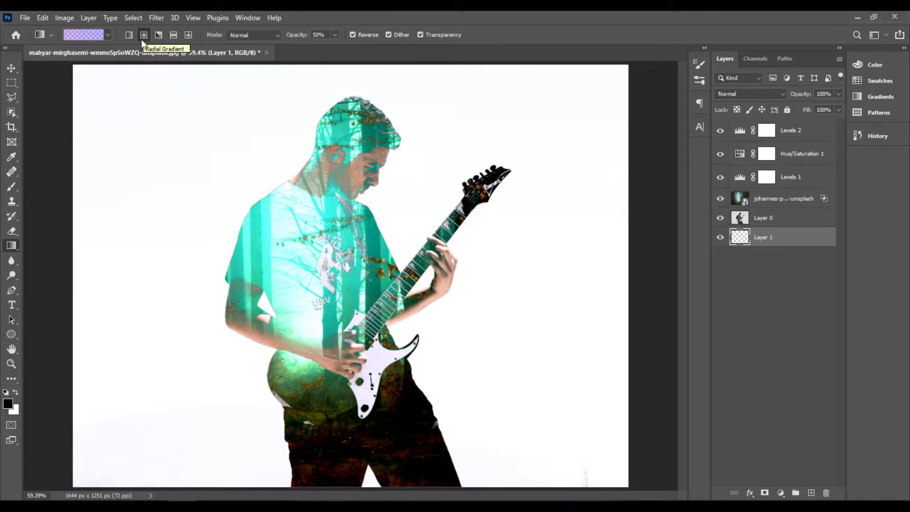
pyautogui.moveTo(131, 160); pyautogui.dragTo(563, 343)
# - Set the blend mode of the guitarist layer, Layer 0, to Overlay
pyautogui.click(785, 225)
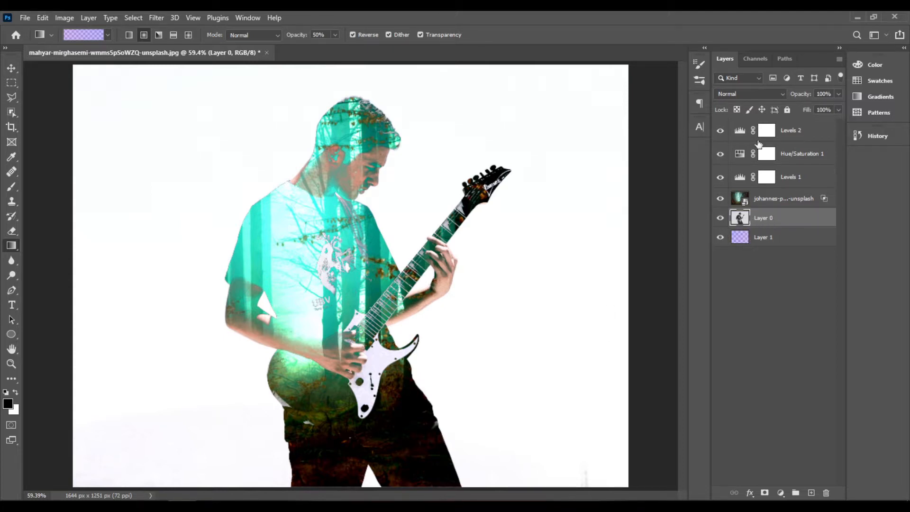
pyautogui.click(761, 94)
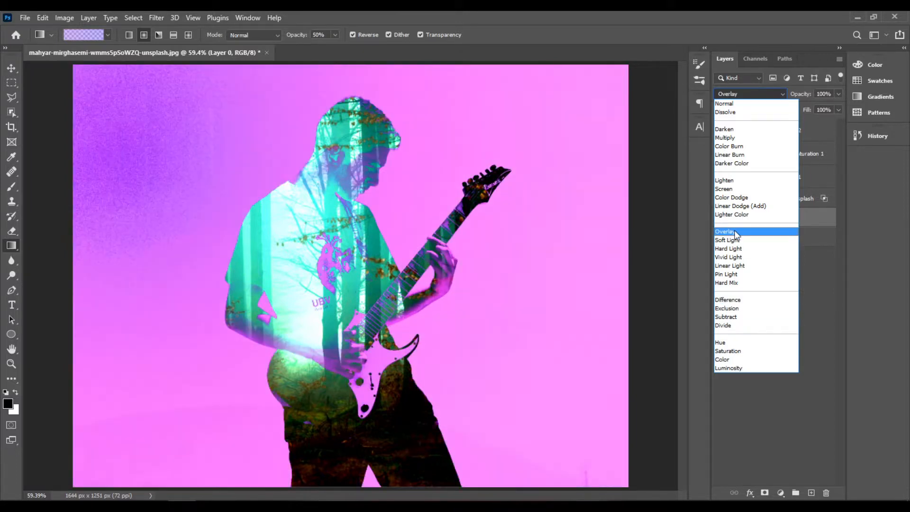
pyautogui.click(736, 233)
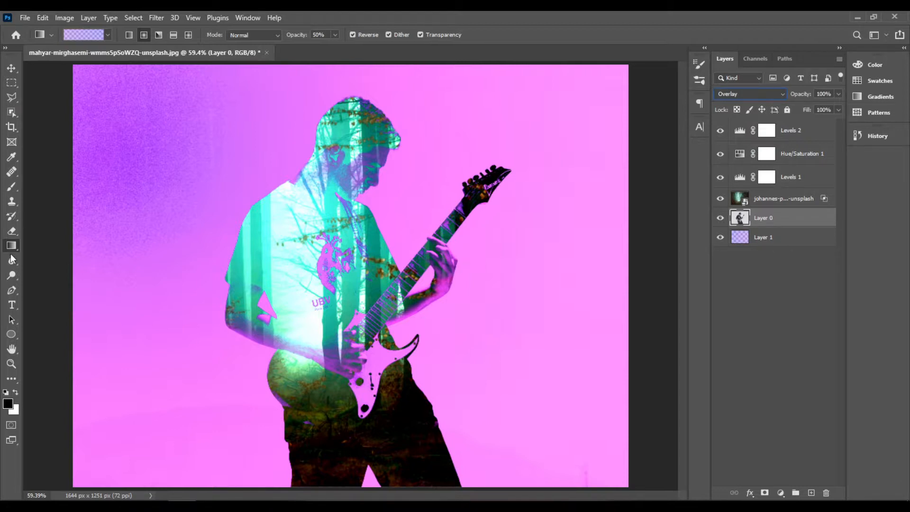
# - Try a purple radial gradient directly on Layer 0 and undo it
pyautogui.moveTo(173, 157)
pyautogui.mouseDown()
pyautogui.moveTo(507, 313)
pyautogui.moveTo(546, 381)
pyautogui.mouseUp()
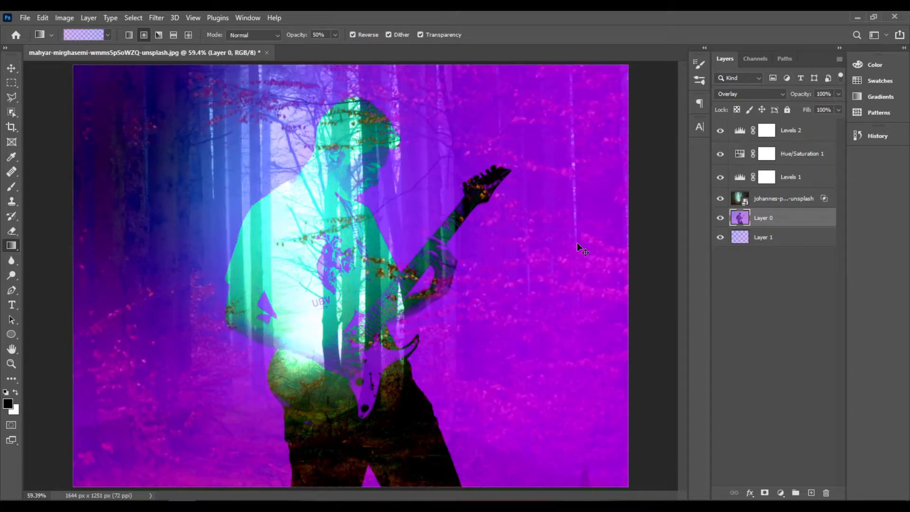
pyautogui.hotkey('ctrl', 'z')
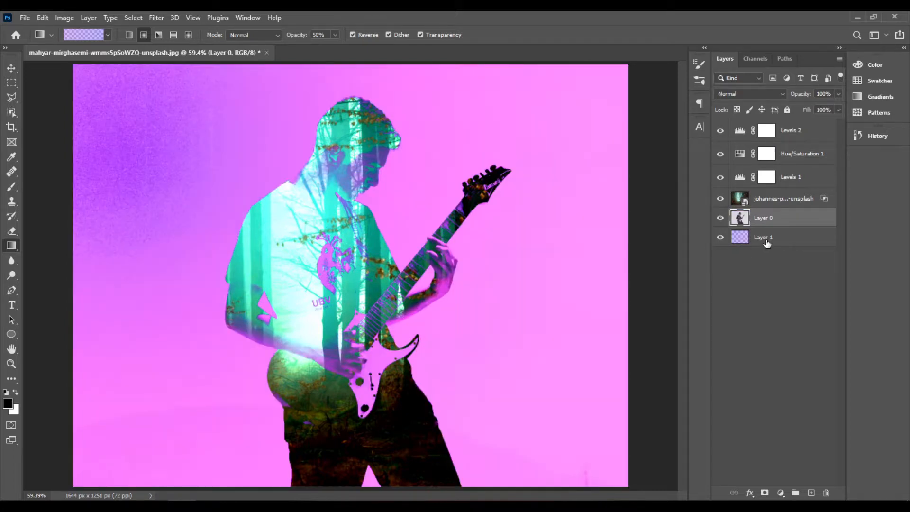
# - Draw another purple radial gradient on Layer 1 from the upper left towards the right side, and set the layer's opacity to 71%
pyautogui.click(767, 241)
pyautogui.moveTo(203, 160); pyautogui.dragTo(580, 258)
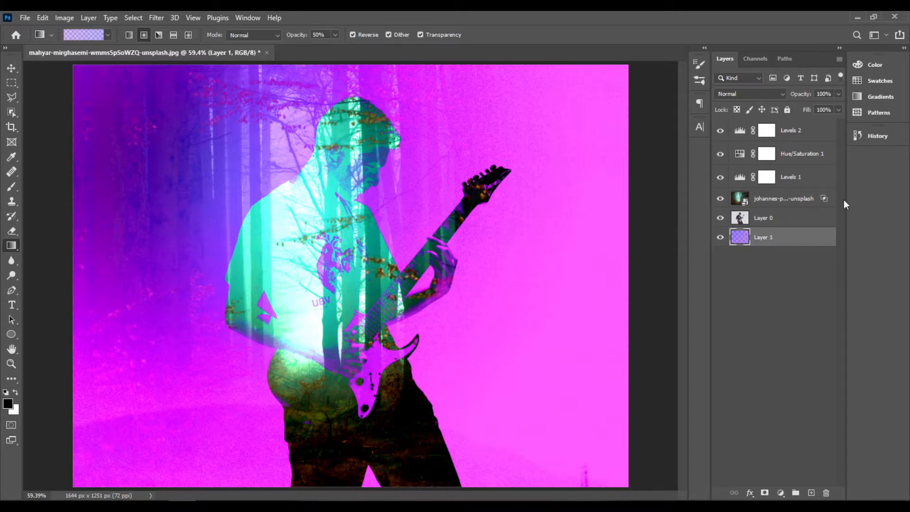
pyautogui.click(838, 94)
pyautogui.click(823, 105)
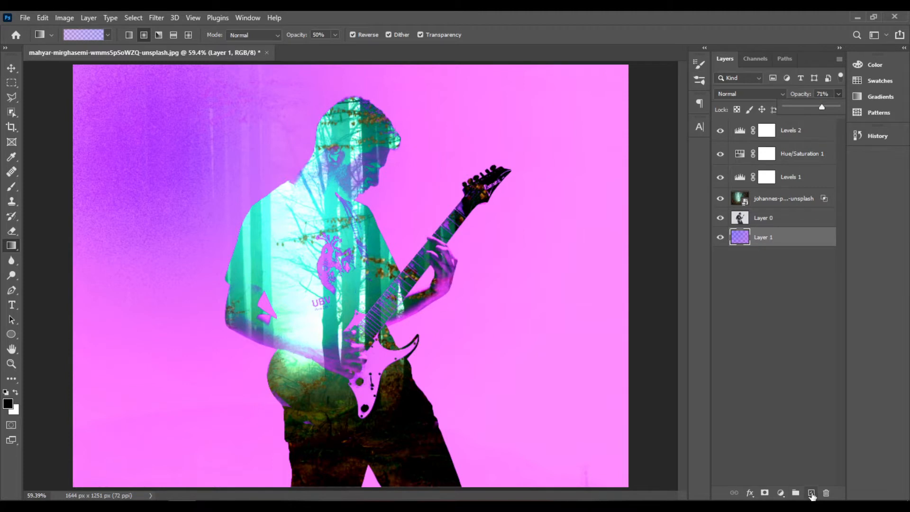
# - Add a new layer below Layer 1 and fill it with White in Normal mode at 100% opacity
pyautogui.keyDown('ctrl'); pyautogui.click(812, 493); pyautogui.keyUp('ctrl')
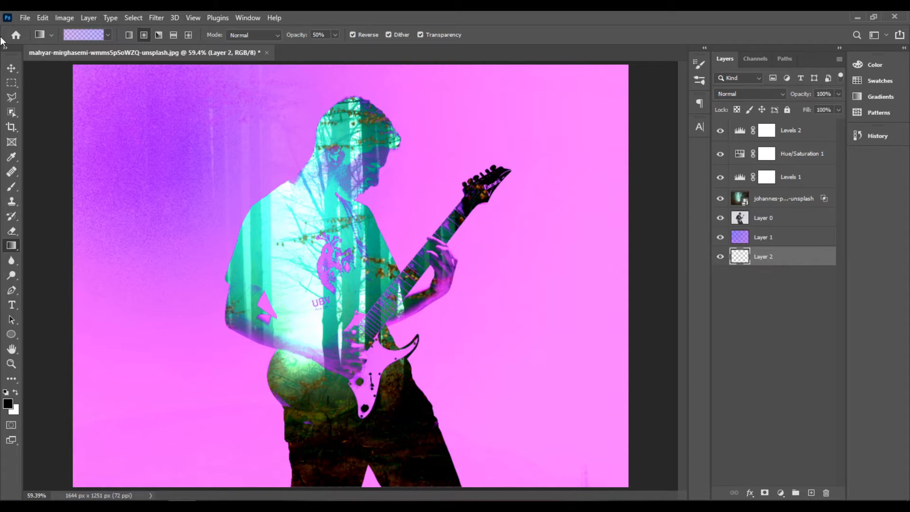
pyautogui.click(67, 19)
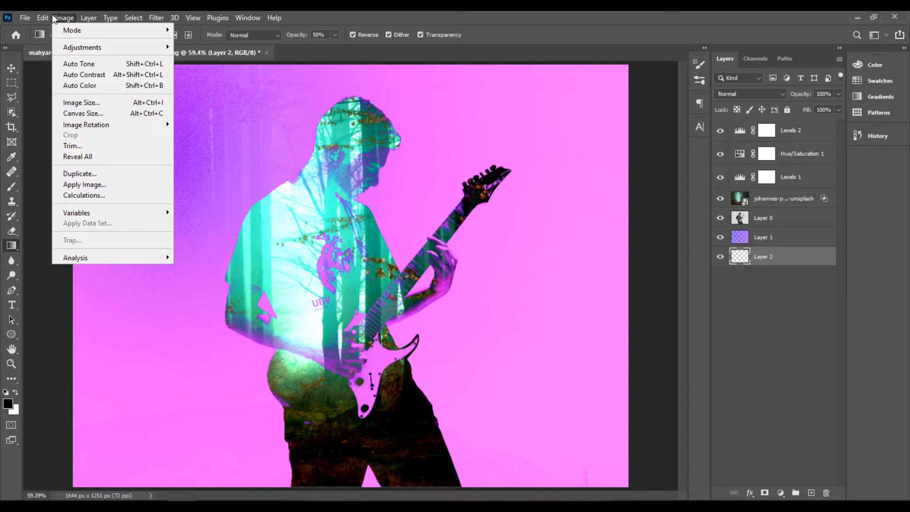
pyautogui.moveTo(43, 18)
pyautogui.click(108, 201)
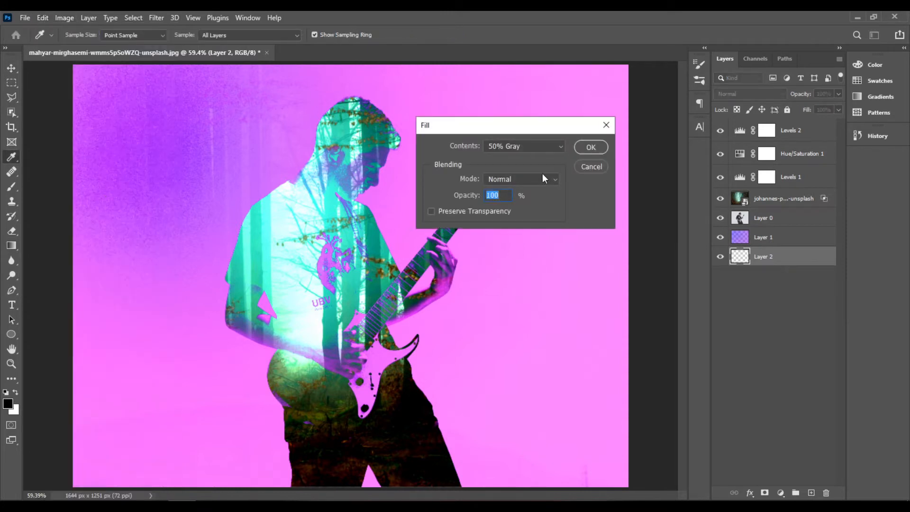
pyautogui.click(538, 149)
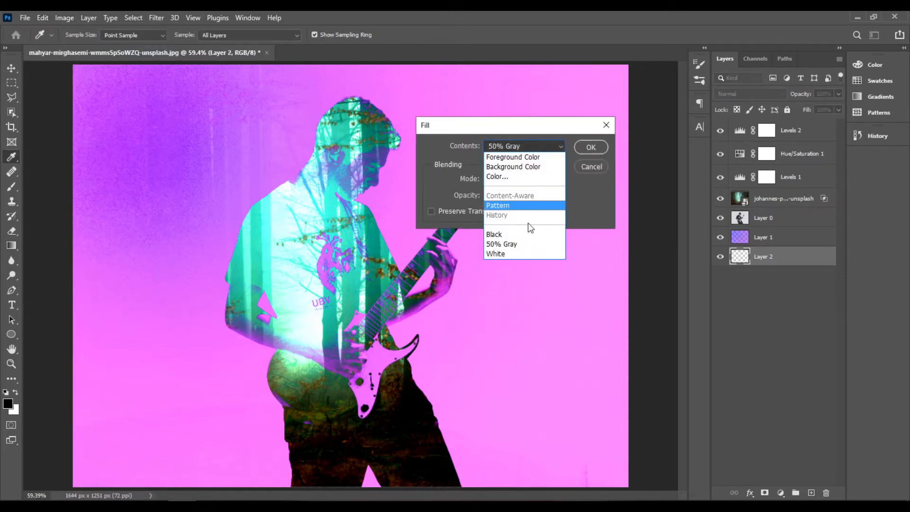
pyautogui.click(531, 255)
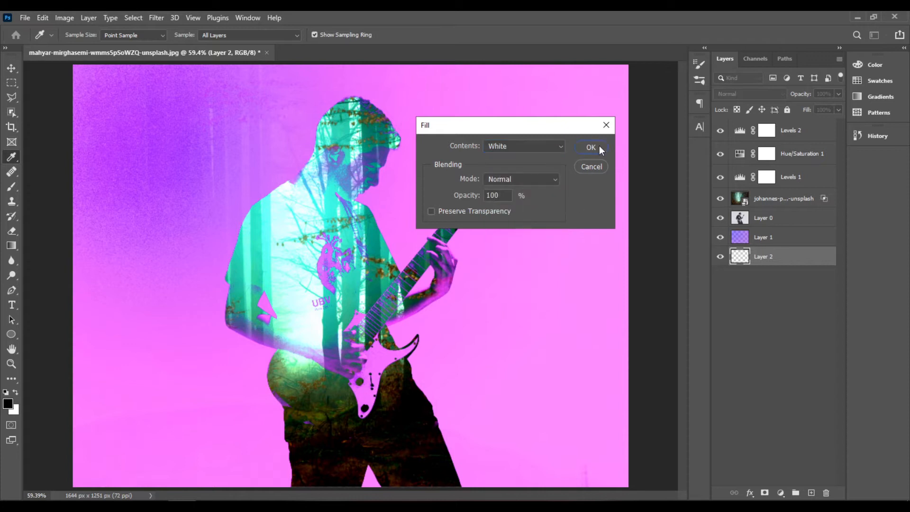
pyautogui.click(591, 147)
pyautogui.press('g')
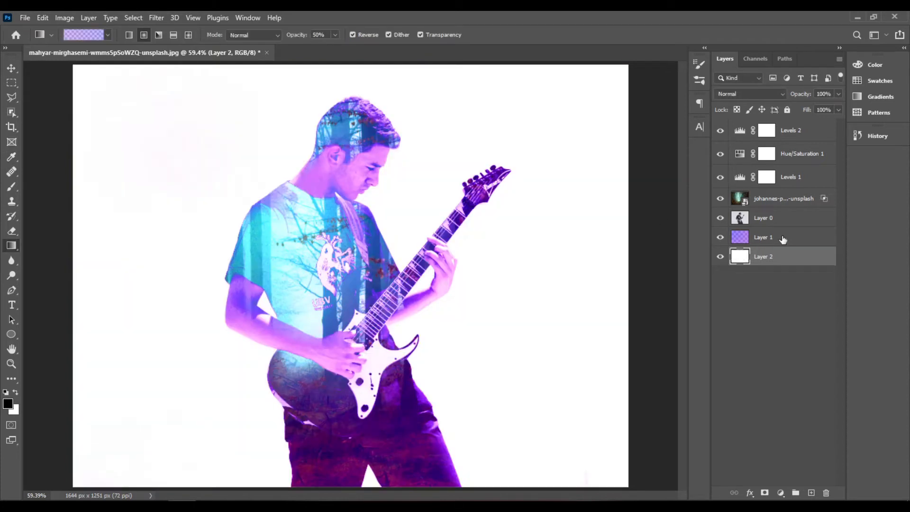
# - Select the purple gradient layer, Layer 1
pyautogui.click(784, 239)
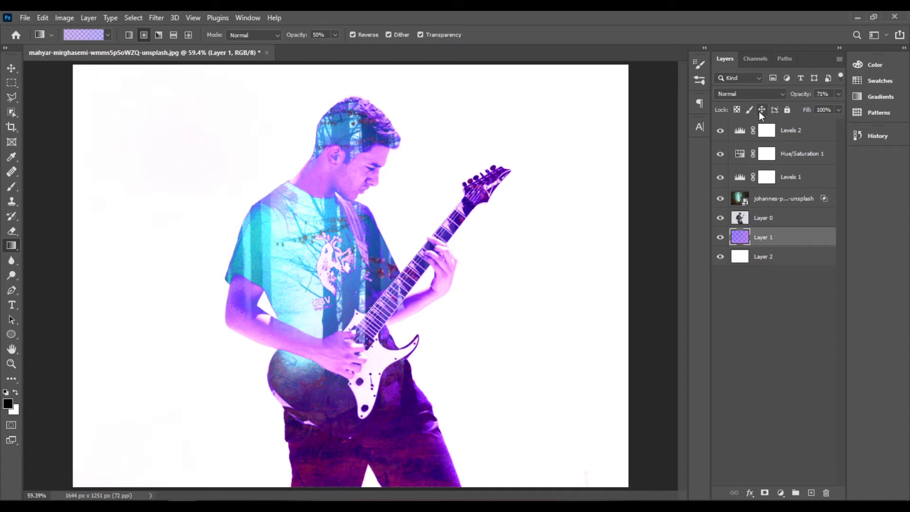